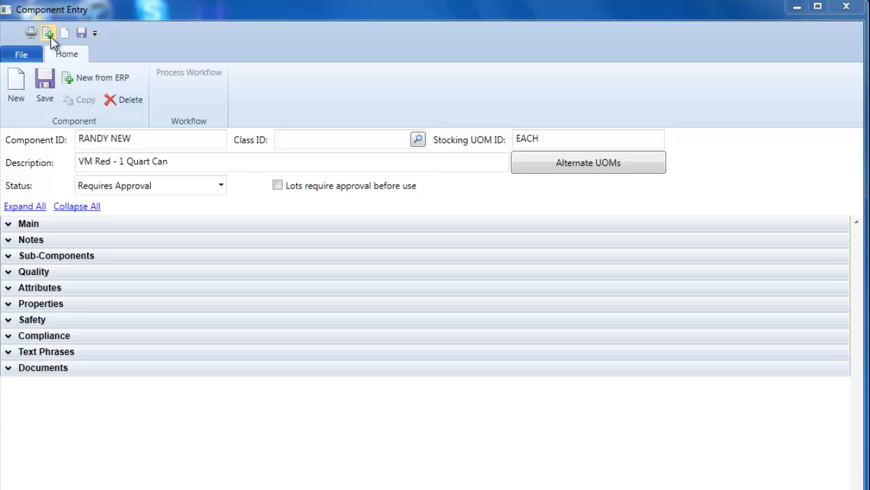
Remove the print command from the Quick Access Toolbar and add it back
{"action": "left_click", "coordinate": [94, 34]}
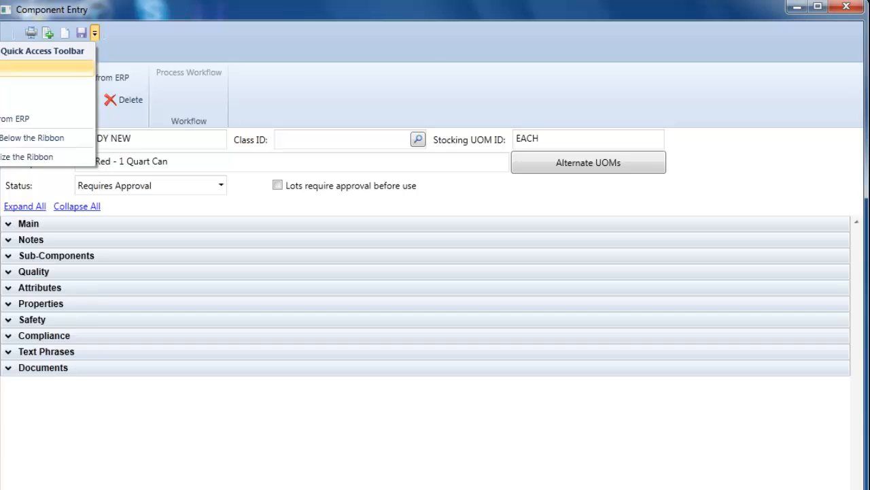
{"action": "left_click", "coordinate": [27, 67]}
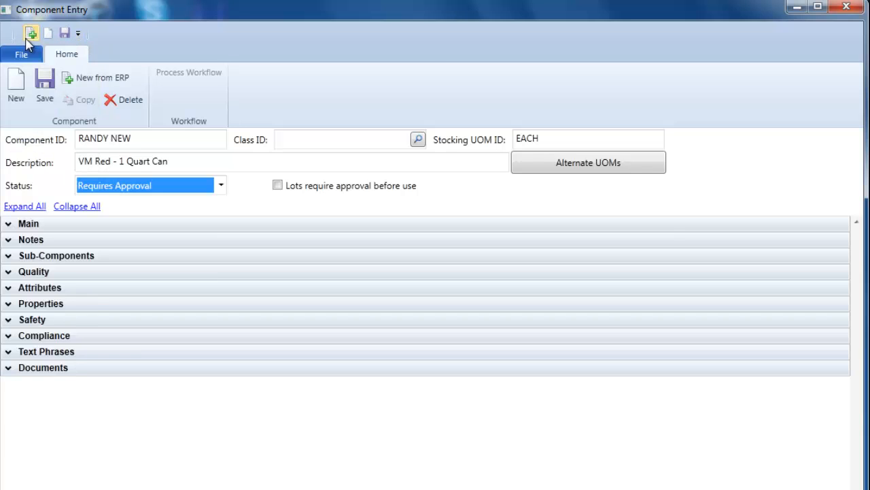
{"action": "left_click", "coordinate": [79, 35]}
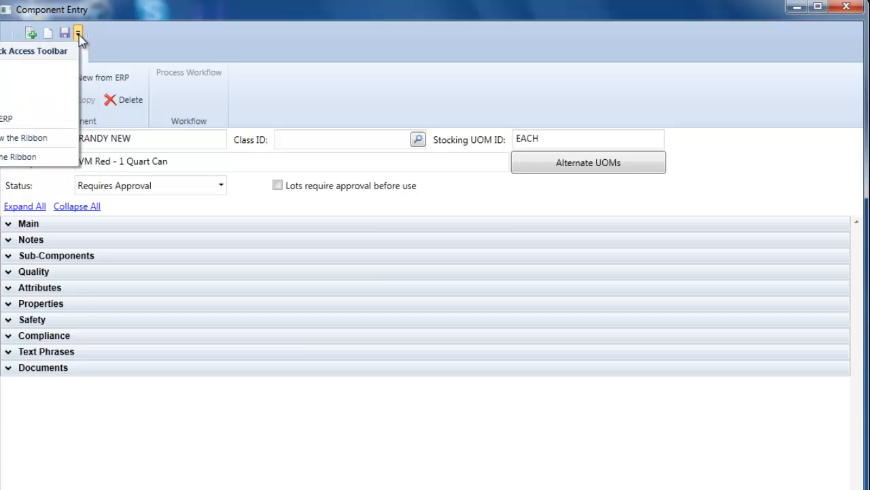
{"action": "left_click", "coordinate": [2, 68]}
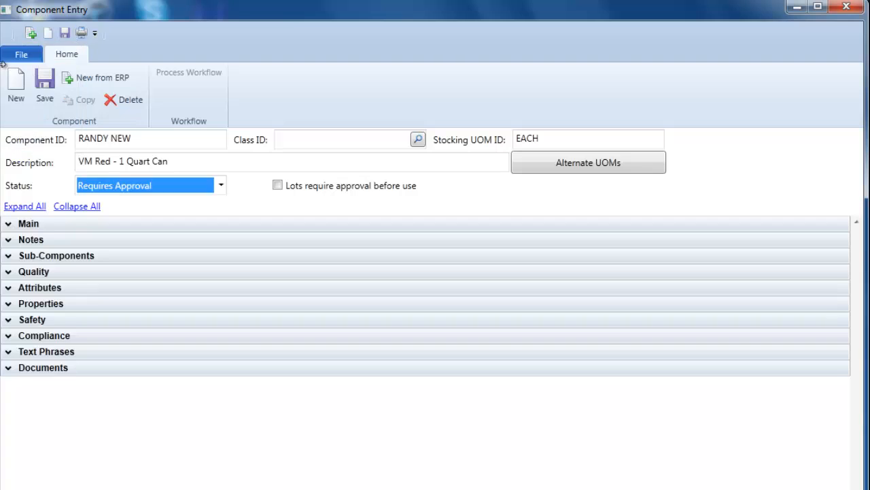
Move the Quick Access Toolbar below the ribbon and minimize the ribbon
{"action": "left_click", "coordinate": [94, 34]}
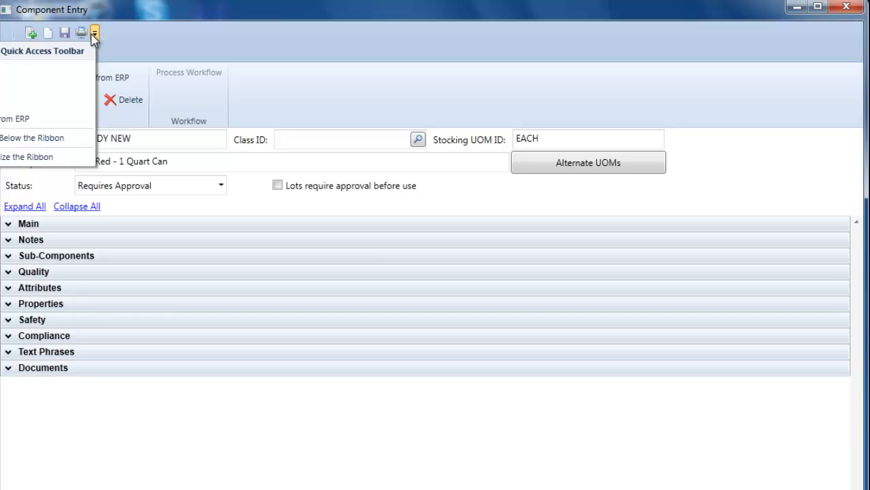
{"action": "left_click", "coordinate": [27, 139]}
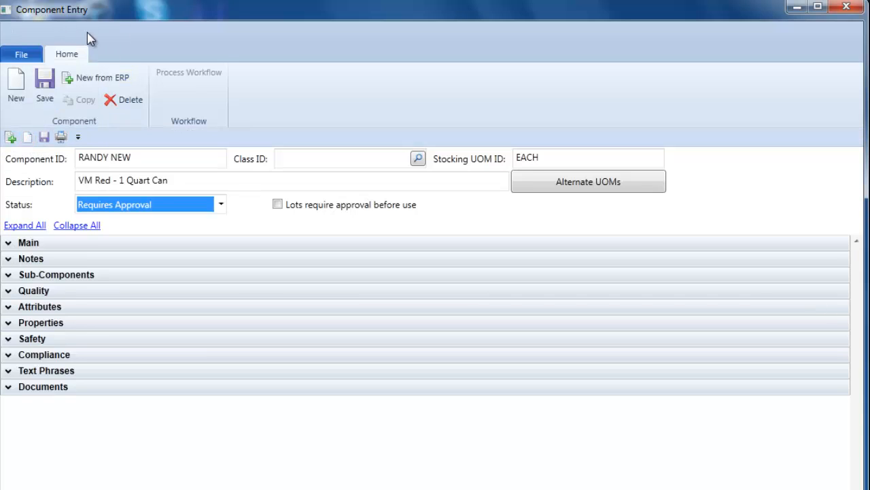
{"action": "left_click", "coordinate": [77, 137]}
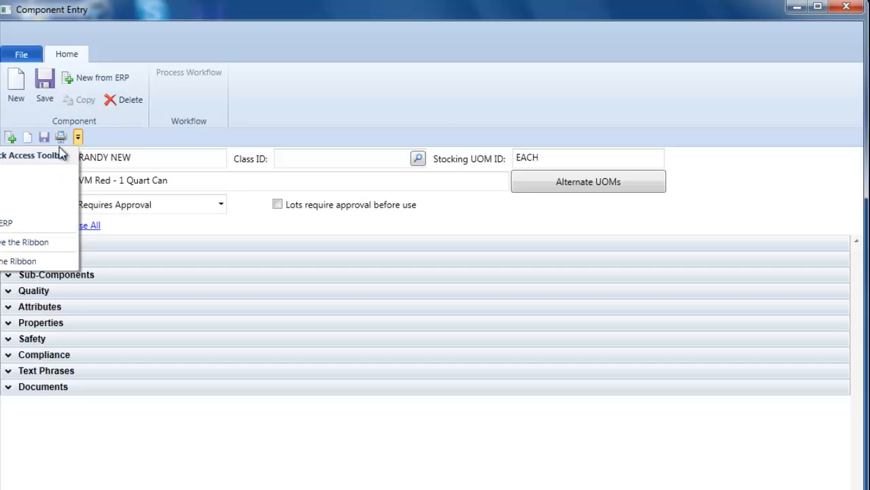
{"action": "left_click", "coordinate": [18, 262]}
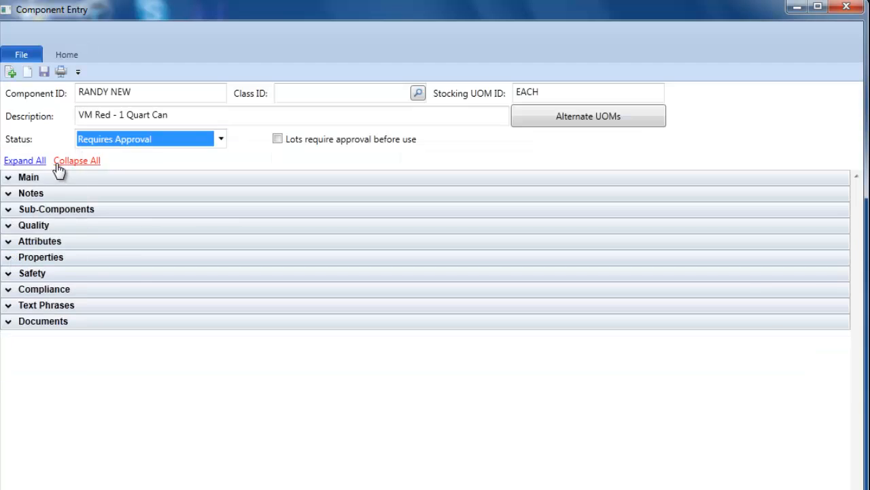
Restore the minimized ribbon and return the Quick Access Toolbar to its place above the ribbon
{"action": "left_click", "coordinate": [78, 72]}
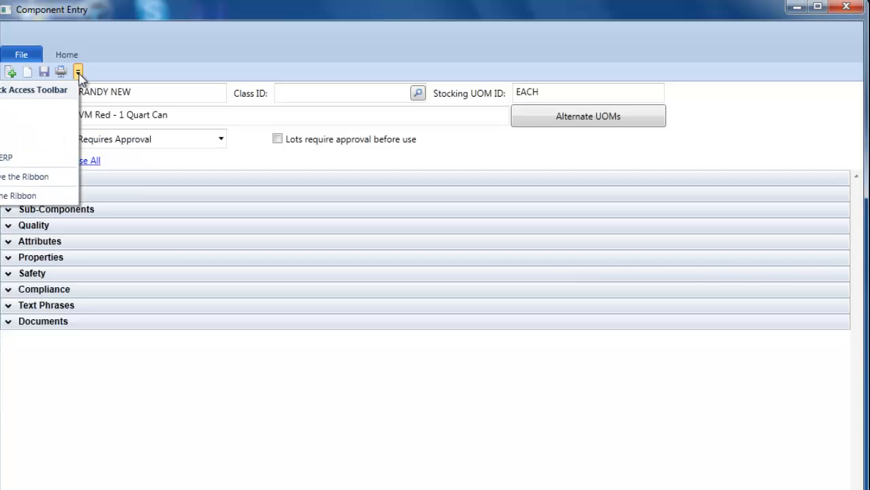
{"action": "left_click", "coordinate": [34, 197]}
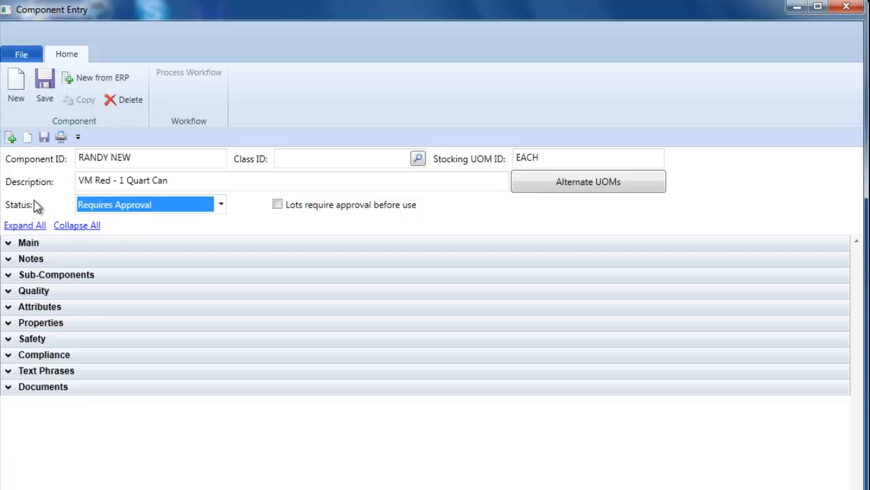
{"action": "left_click", "coordinate": [79, 138]}
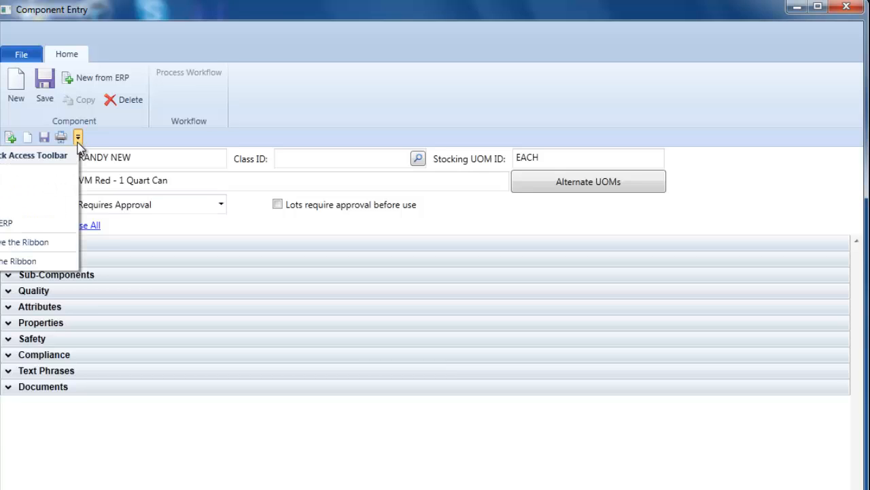
{"action": "left_click", "coordinate": [39, 243]}
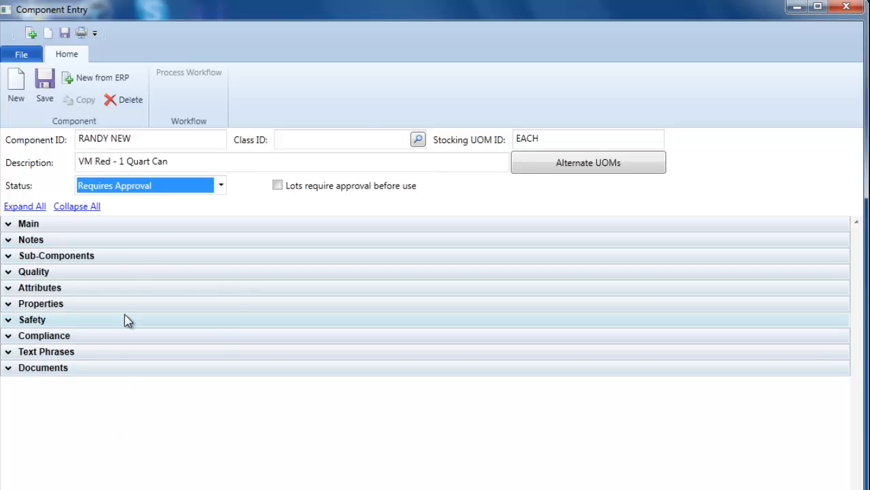
Expand the Main and Sub-Components sections to review the component's details, and collapse both again
{"action": "left_click", "coordinate": [9, 225]}
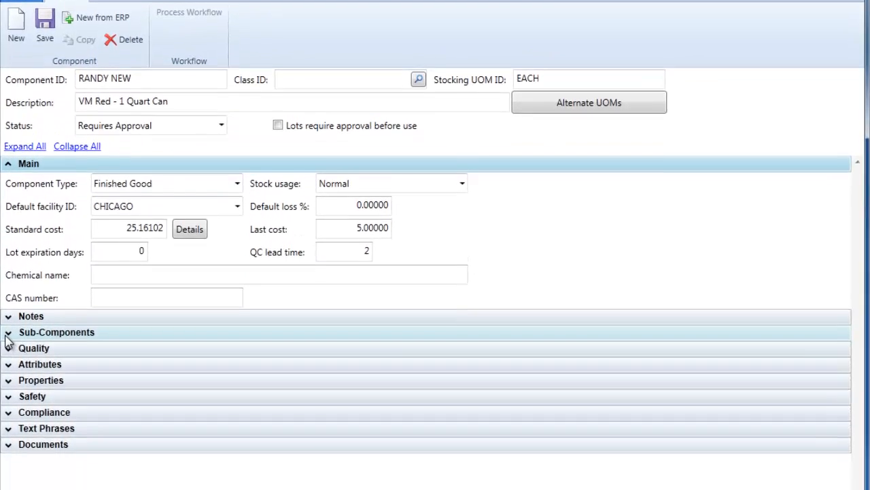
{"action": "left_click", "coordinate": [7, 333]}
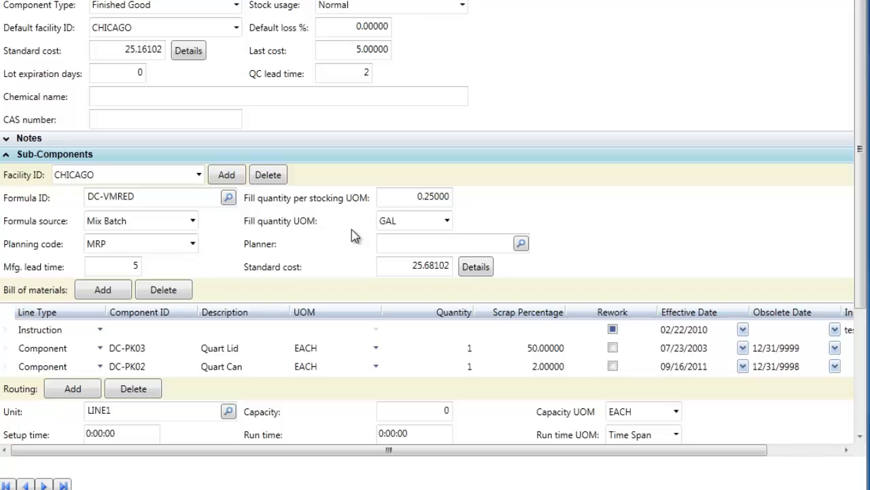
{"action": "left_click", "coordinate": [6, 154]}
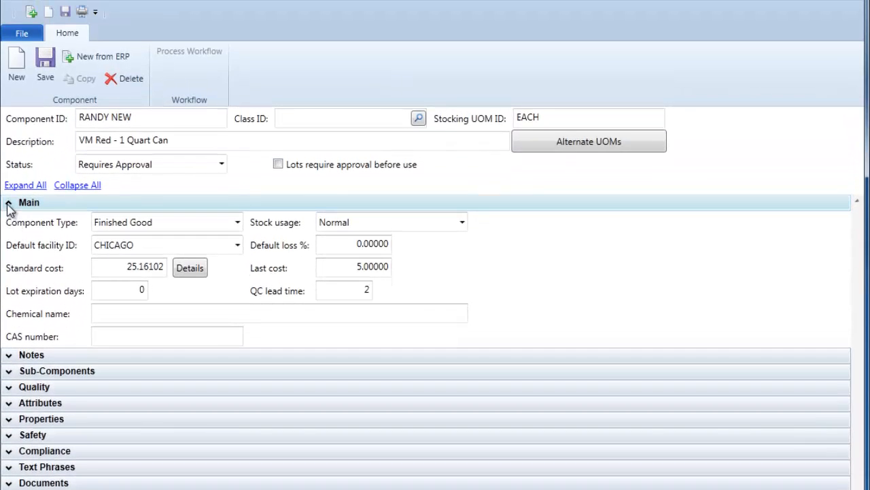
{"action": "left_click", "coordinate": [8, 204]}
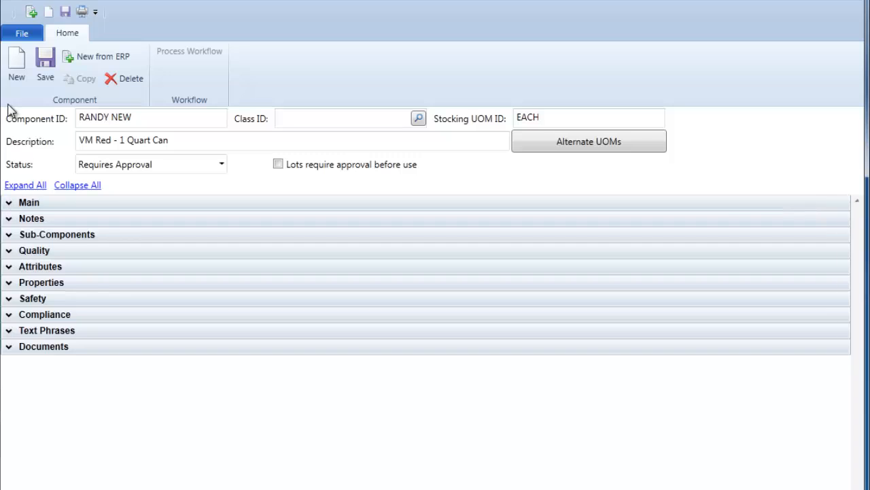
Start a blank component record without saving changes, and search the component lookup by description for "bottles"
{"action": "left_click", "coordinate": [17, 68]}
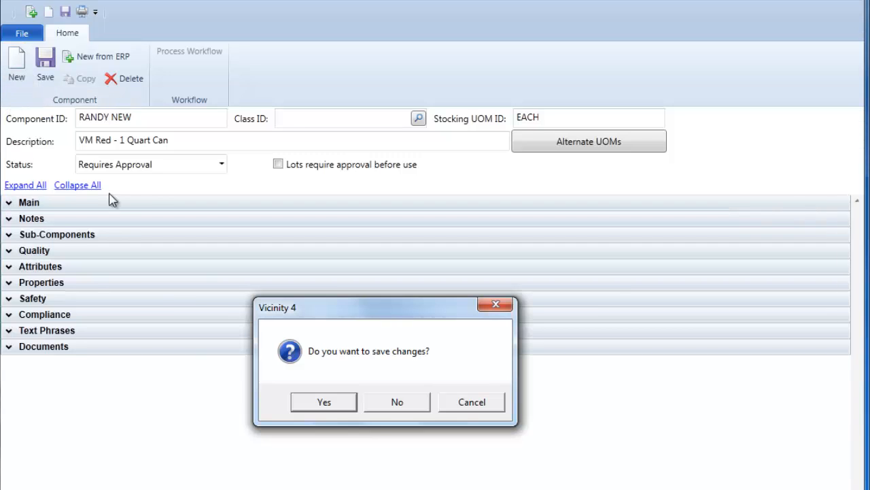
{"action": "left_click", "coordinate": [383, 402]}
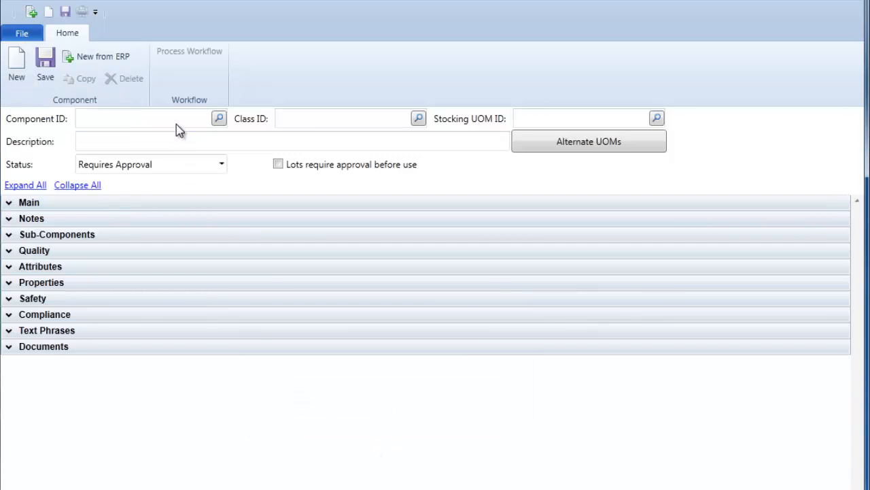
{"action": "left_click", "coordinate": [219, 119]}
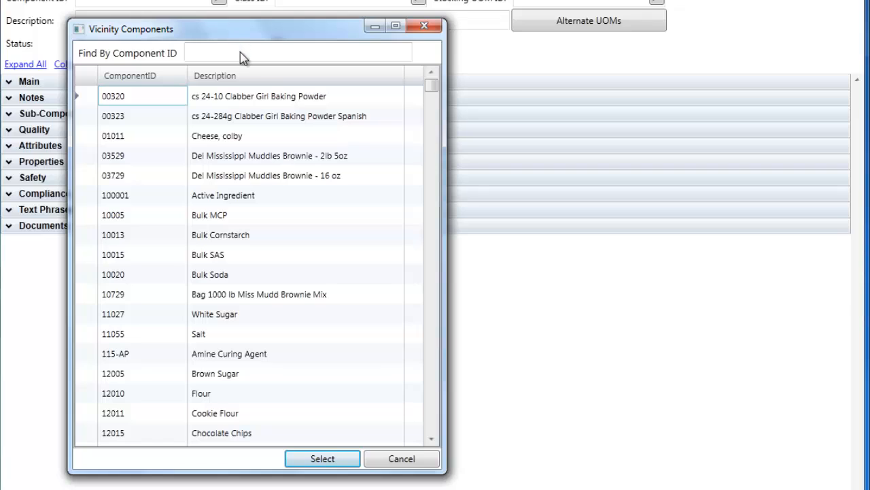
{"action": "left_click", "coordinate": [247, 77]}
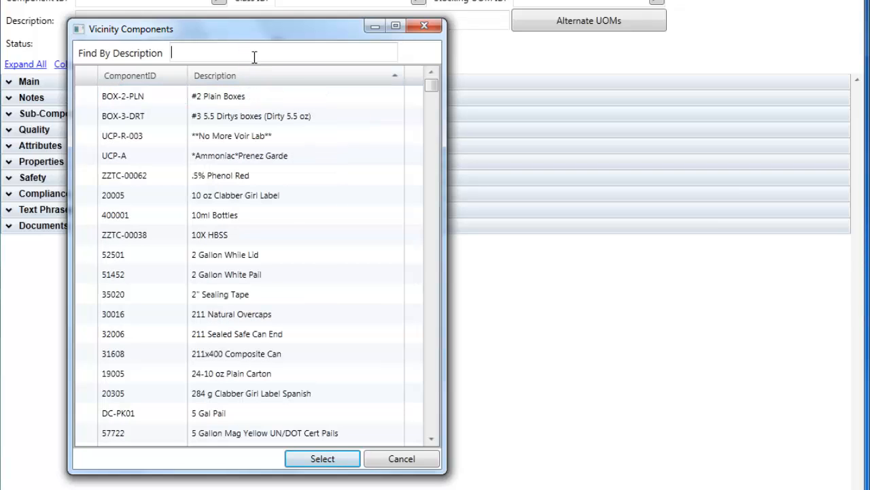
{"action": "type", "text": "bottles"}
{"action": "key", "text": "Return"}
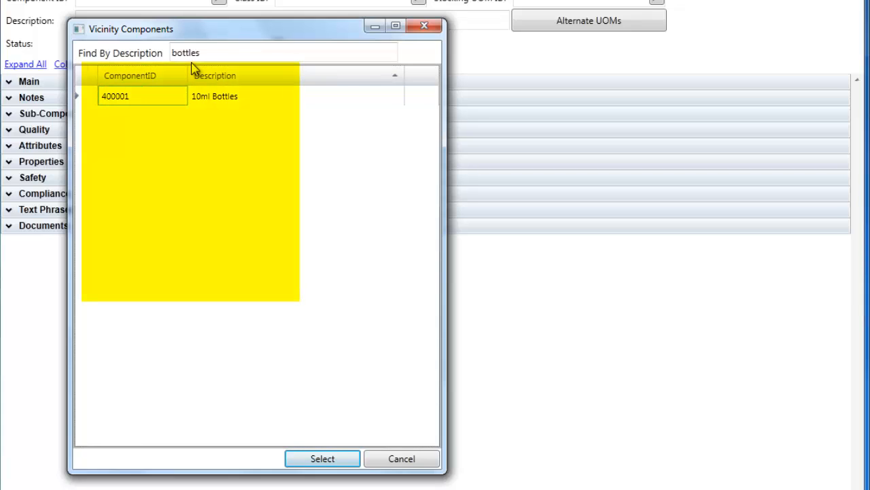
Search the component descriptions for "lid" instead and load component 52501, 2 Gallon While Lid
{"action": "left_click_drag", "start_coordinate": [206, 53], "coordinate": [142, 51]}
{"action": "type", "text": "lid"}
{"action": "key", "text": "Return"}
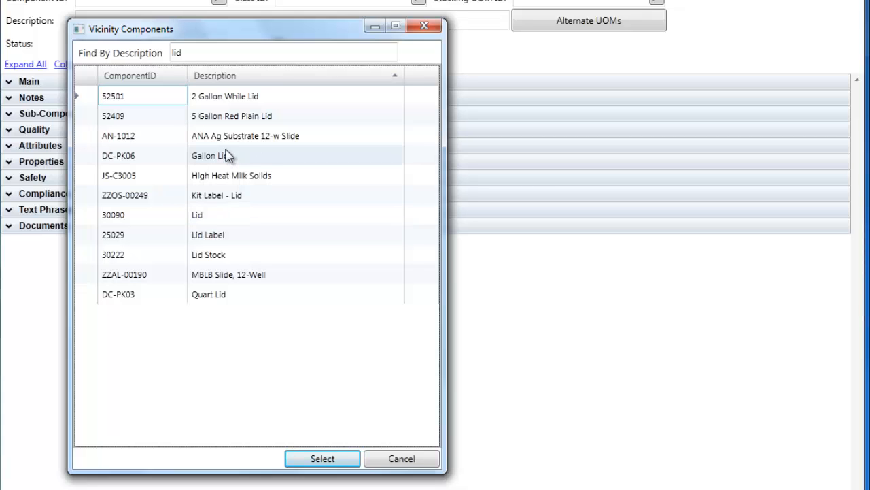
{"action": "double_click", "coordinate": [235, 100]}
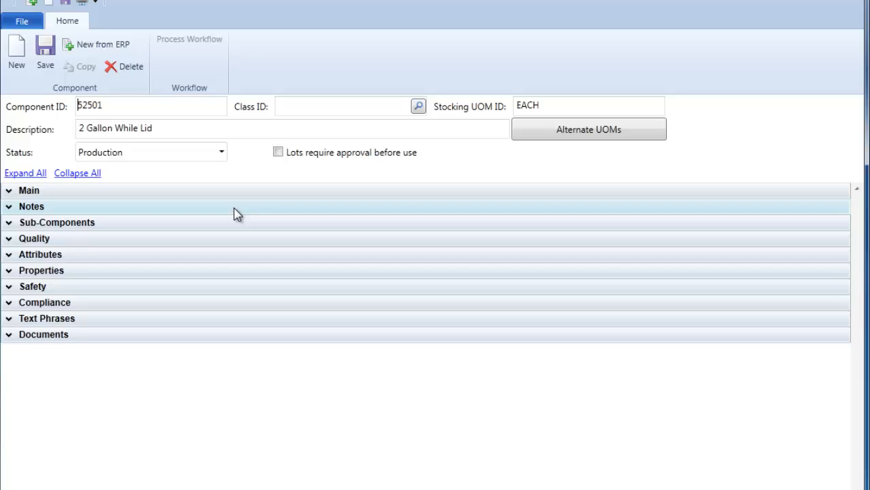
Clear the form and load component DC-FG02 by entering its Component ID directly
{"action": "left_click", "coordinate": [17, 51]}
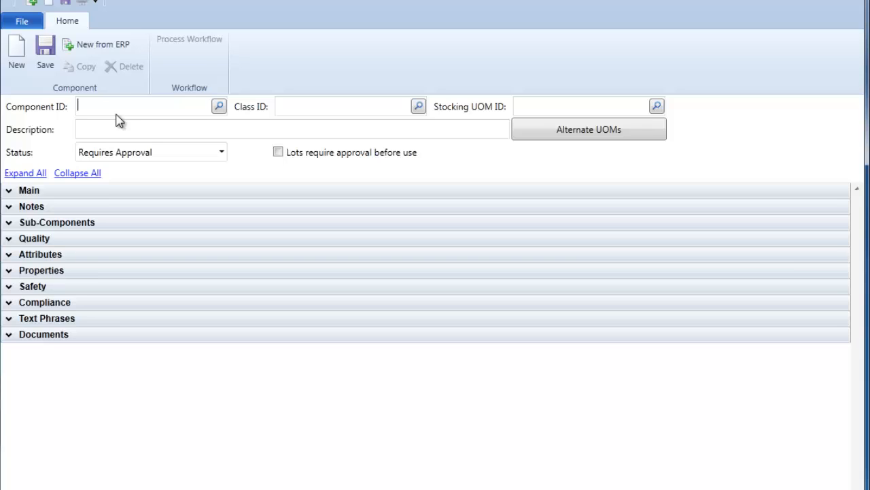
{"action": "type", "text": "DC-FG02"}
{"action": "key", "text": "Tab"}
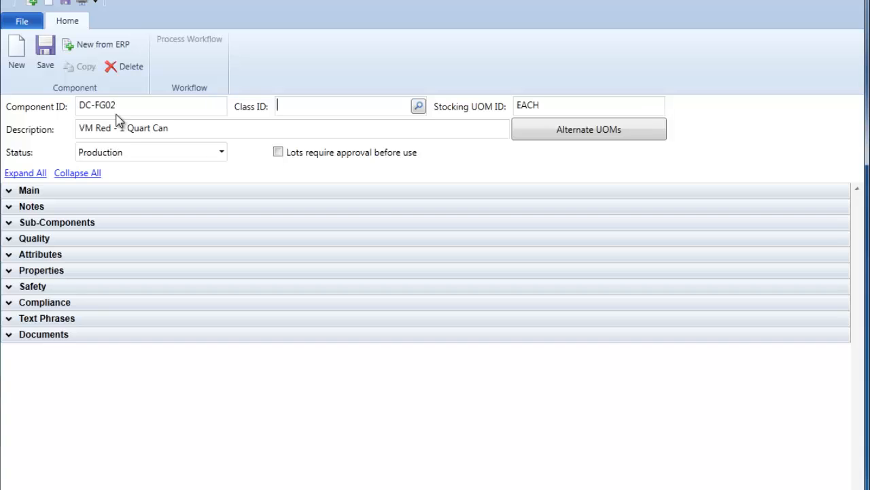
In the Sub-Components bill of materials, look up "LID" for the Quart Lid line, choose DC-PK03, and collapse the section
{"action": "left_click", "coordinate": [12, 224]}
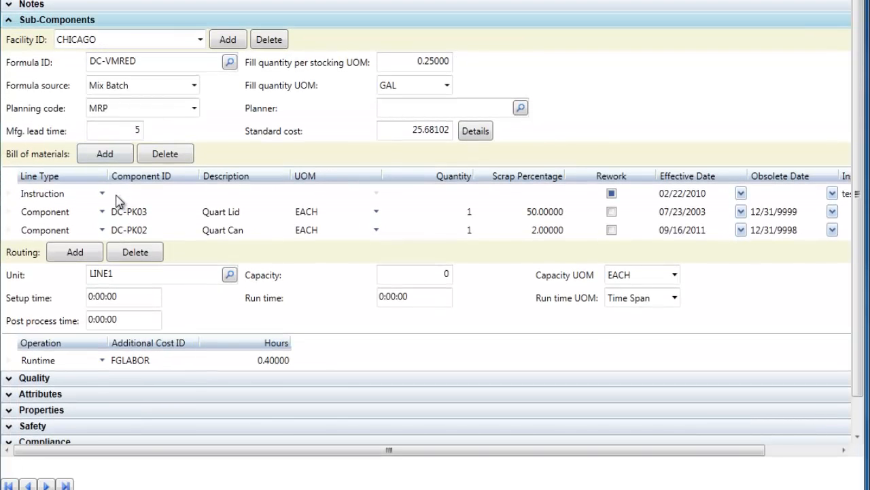
{"action": "left_click", "coordinate": [129, 213]}
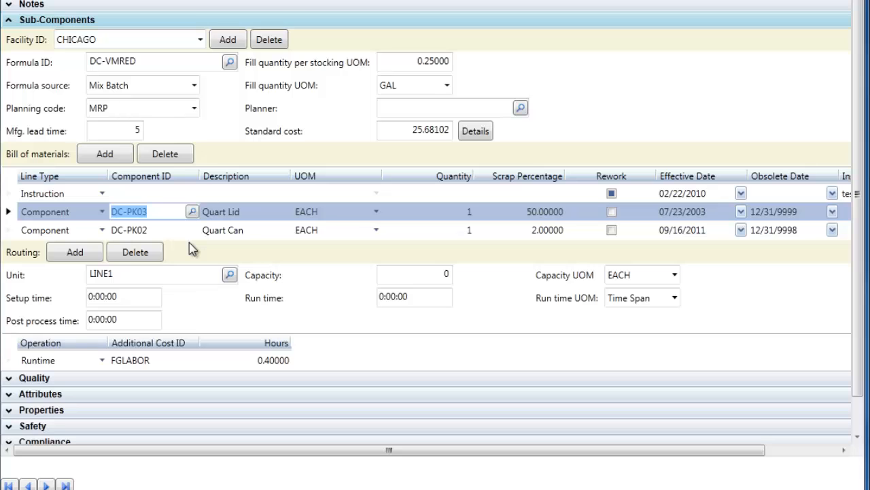
{"action": "type", "text": "LID"}
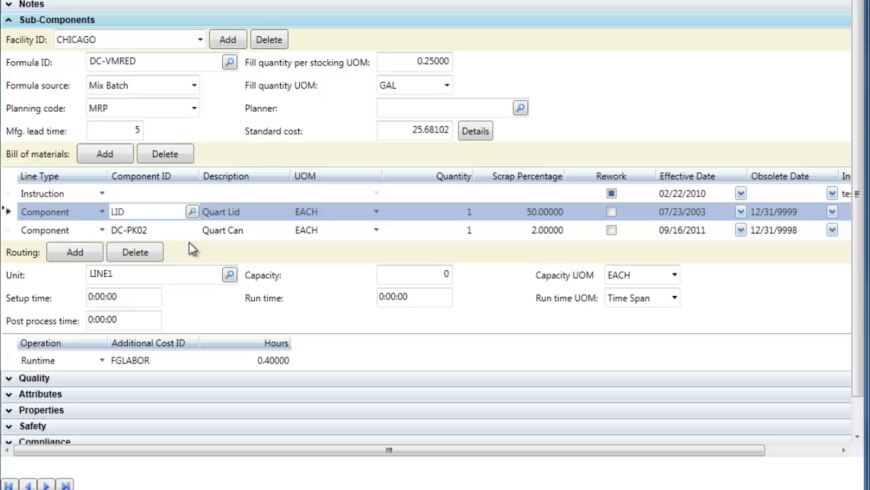
{"action": "key", "text": "Tab"}
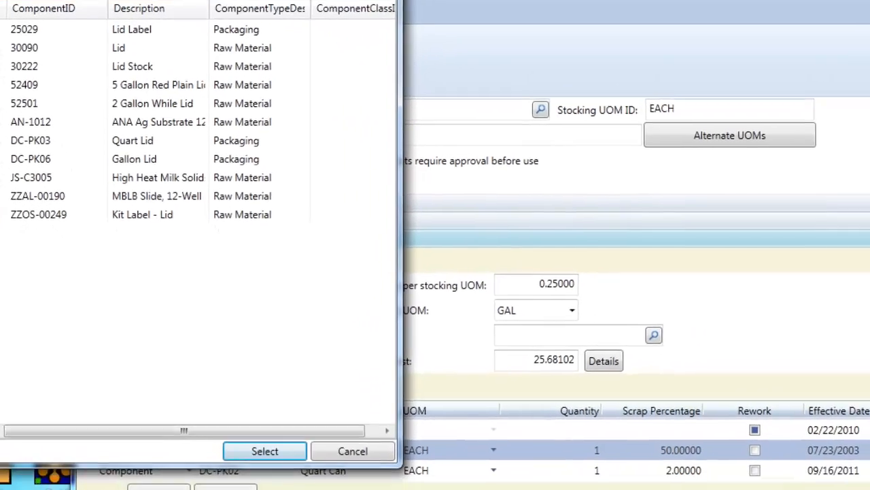
{"action": "left_click_drag", "start_coordinate": [235, 7], "coordinate": [439, 114]}
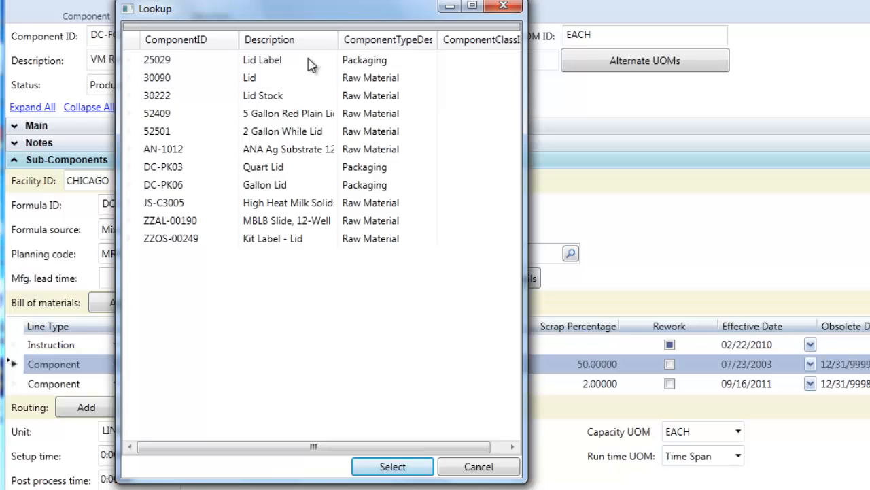
{"action": "left_click", "coordinate": [209, 175]}
{"action": "double_click", "coordinate": [206, 170]}
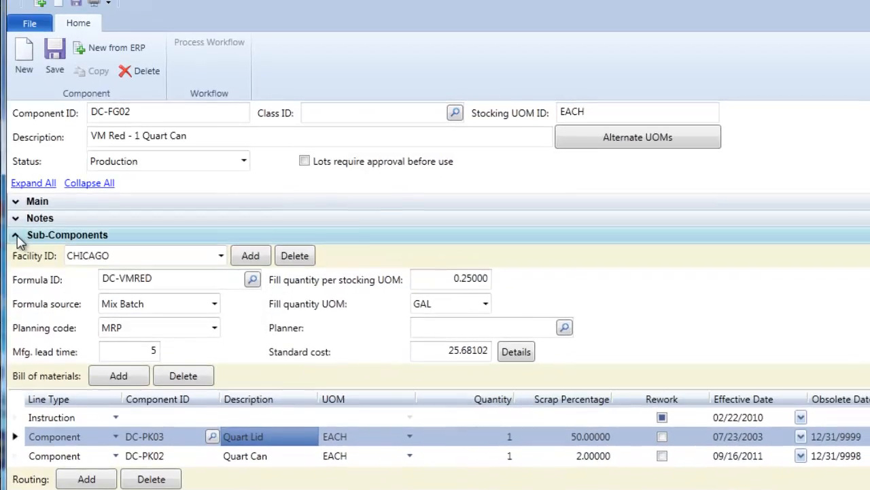
{"action": "left_click", "coordinate": [15, 160]}
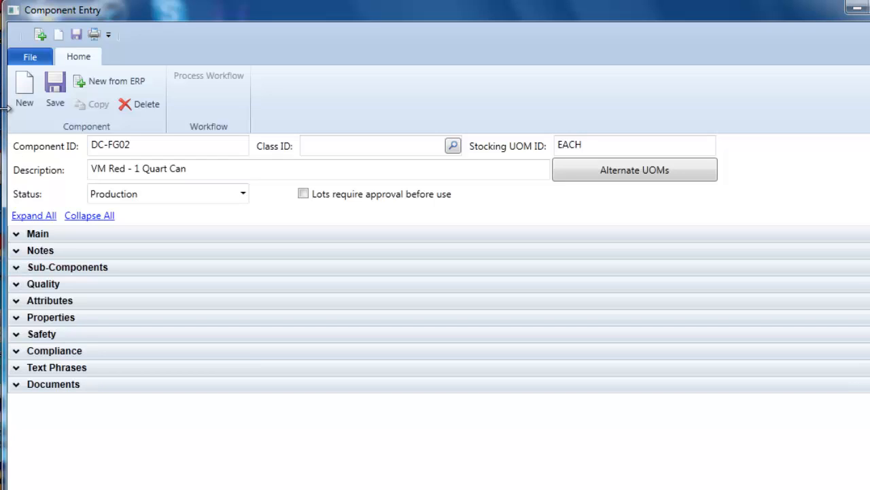
Clear the form for a new component and open the list of ERP components available for creating one
{"action": "left_click", "coordinate": [33, 99]}
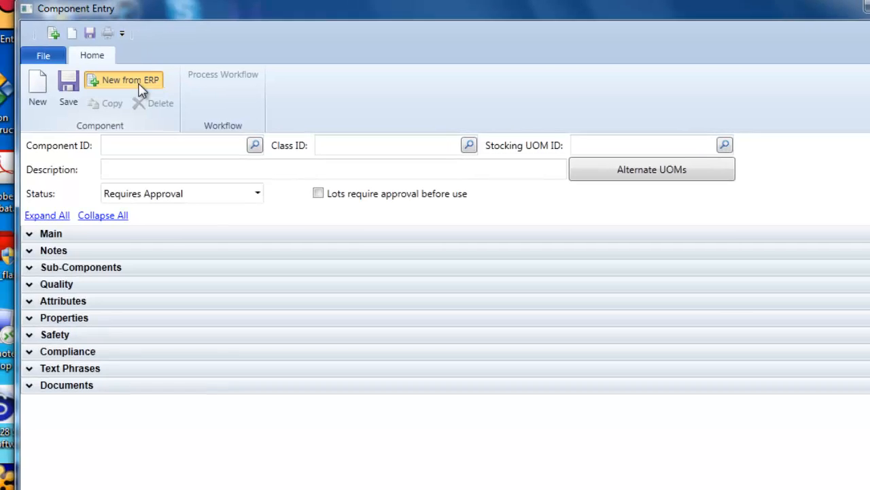
{"action": "left_click", "coordinate": [126, 92]}
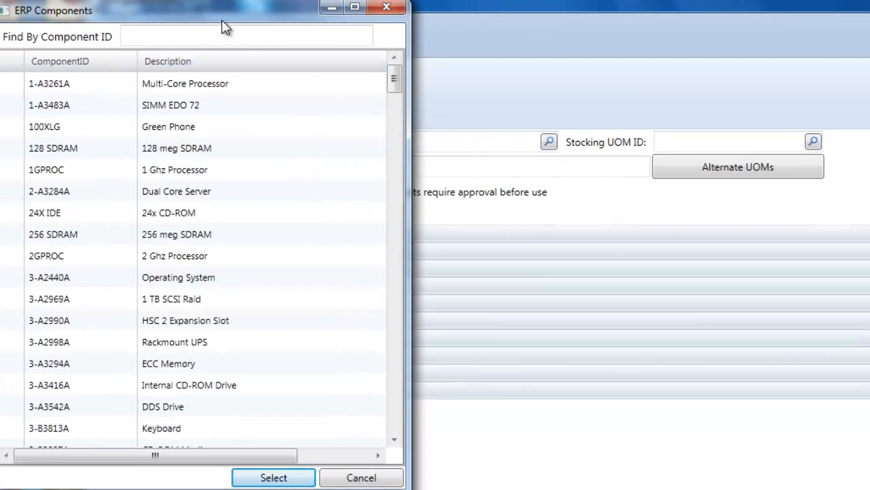
{"action": "left_click_drag", "start_coordinate": [222, 20], "coordinate": [393, 146]}
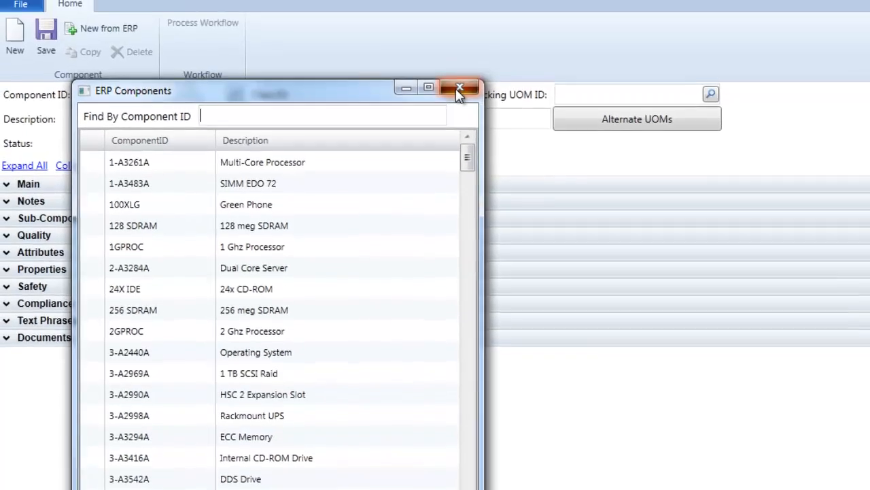
Close the list of ERP components without choosing one
{"action": "left_click", "coordinate": [457, 30]}
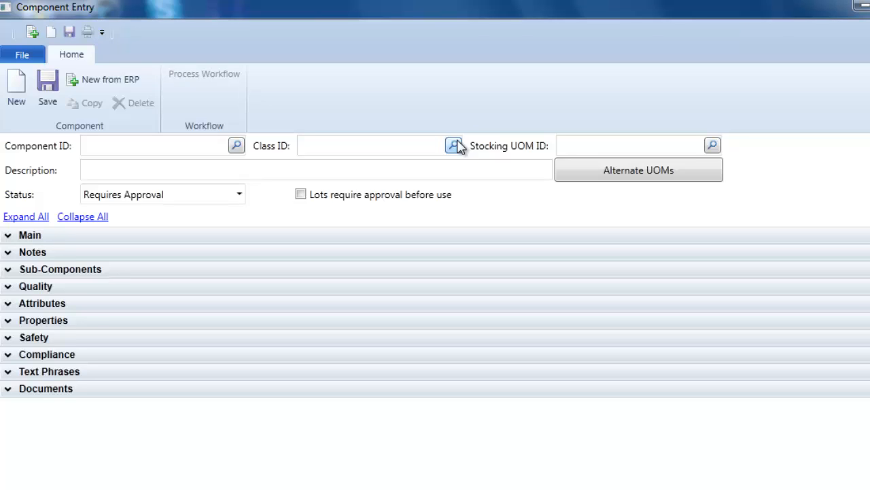
{"action": "left_click", "coordinate": [204, 149]}
{"action": "type", "text": "RANDY NEW"}
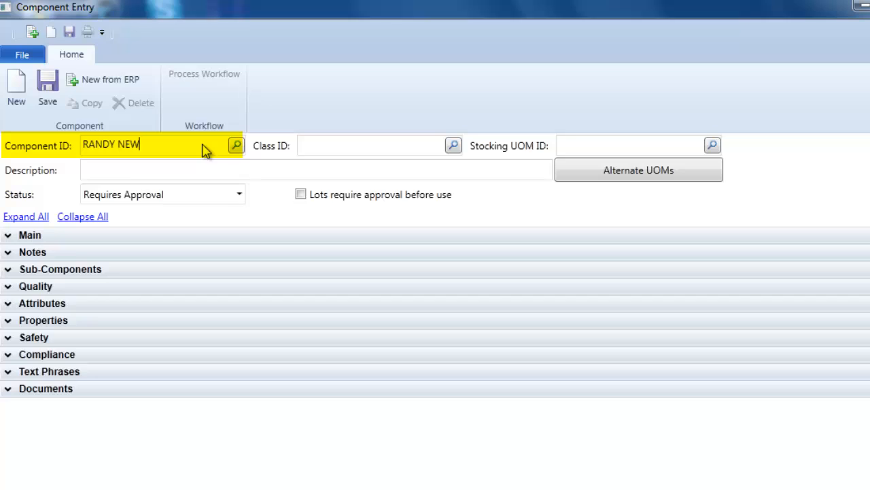
{"action": "key", "text": "Tab"}
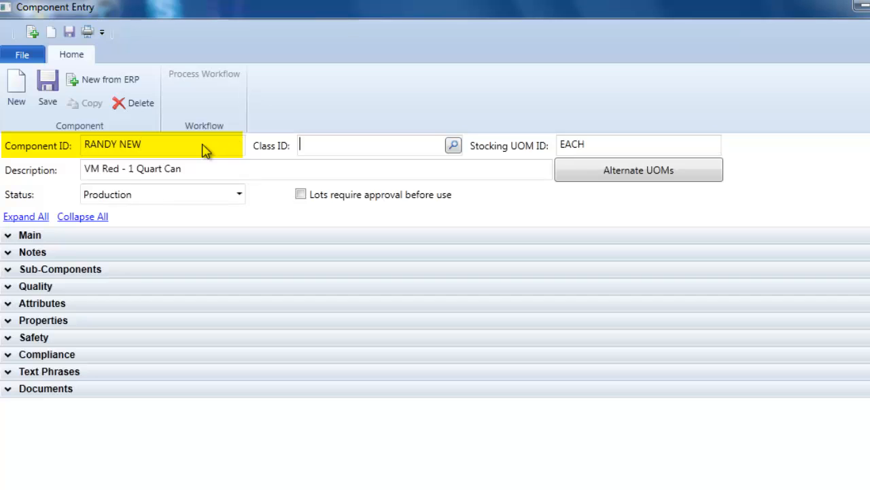
{"action": "left_click", "coordinate": [18, 95]}
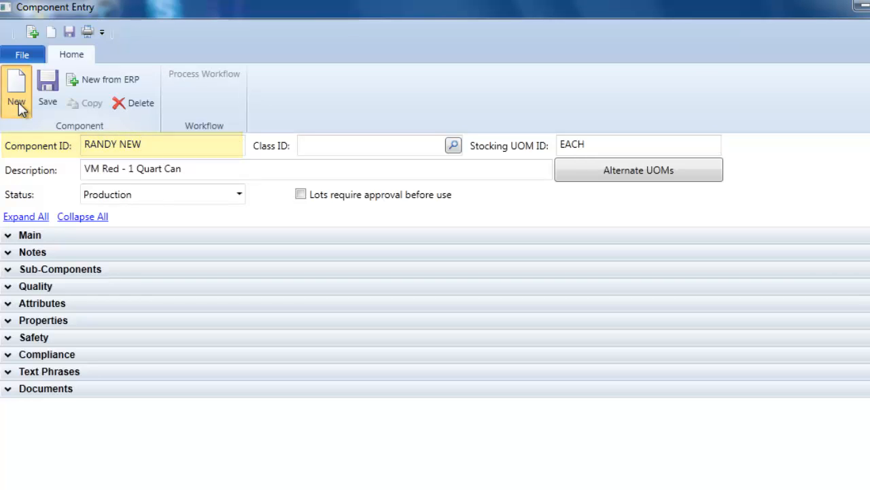
Start a new component whose Component ID consists of the chosen first name followed by NEW2
{"action": "left_click", "coordinate": [141, 147]}
{"action": "type", "text": "R"}
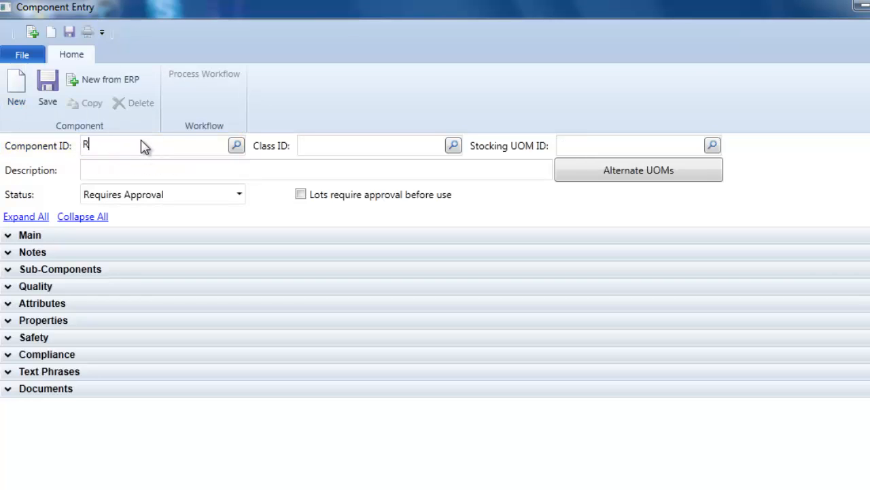
{"action": "type", "text": "ANDY NEW2"}
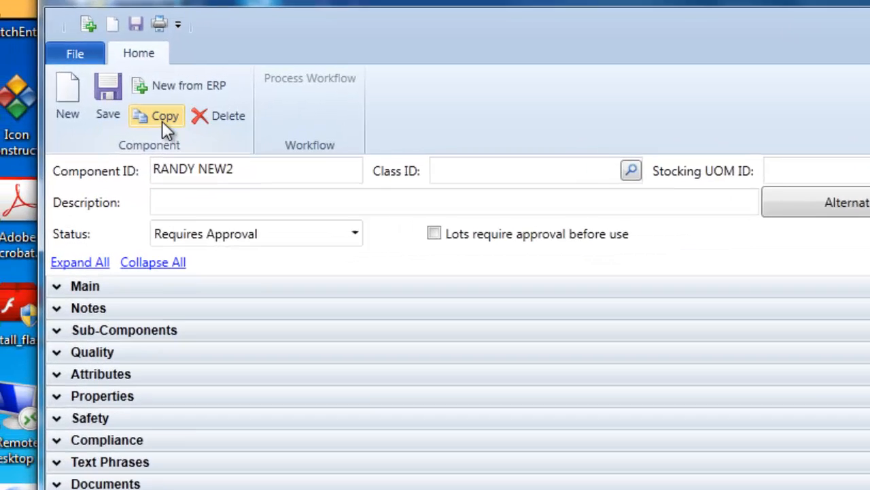
Start copying an existing component into the new one, with DC-FG02 as the source Component ID
{"action": "left_click", "coordinate": [87, 102]}
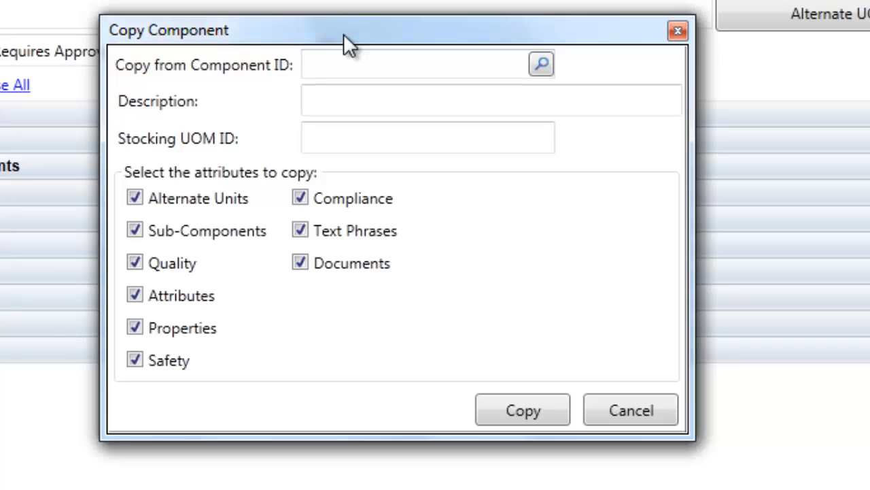
{"action": "left_click", "coordinate": [357, 63]}
{"action": "type", "text": "DC-FG02"}
{"action": "key", "text": "Tab"}
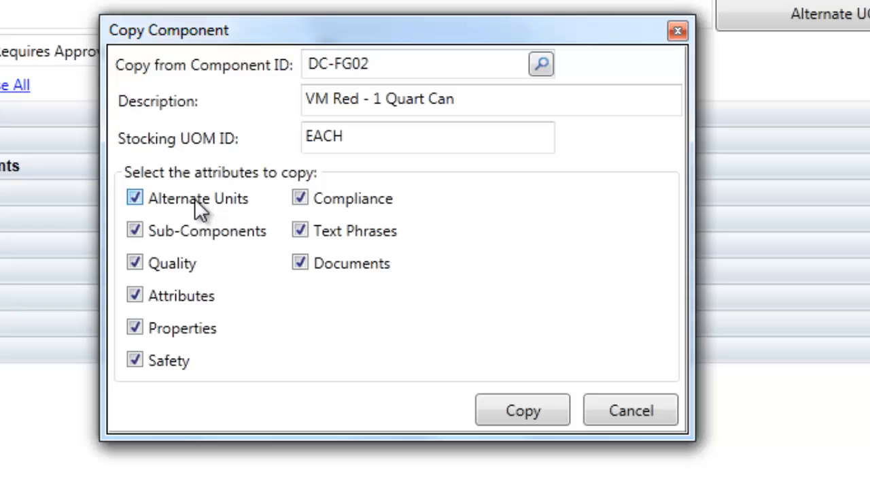
Exclude Quality, Attributes and Properties from the attributes to copy and carry out the copy
{"action": "left_click", "coordinate": [135, 263]}
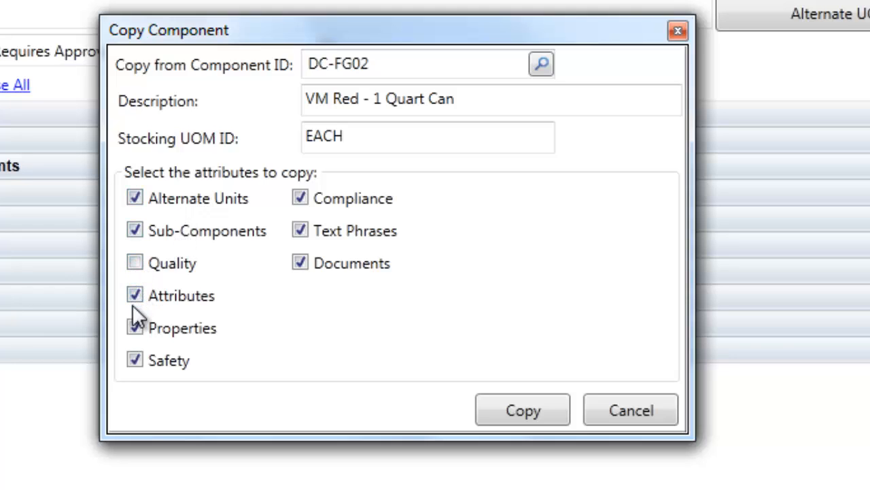
{"action": "left_click", "coordinate": [135, 295]}
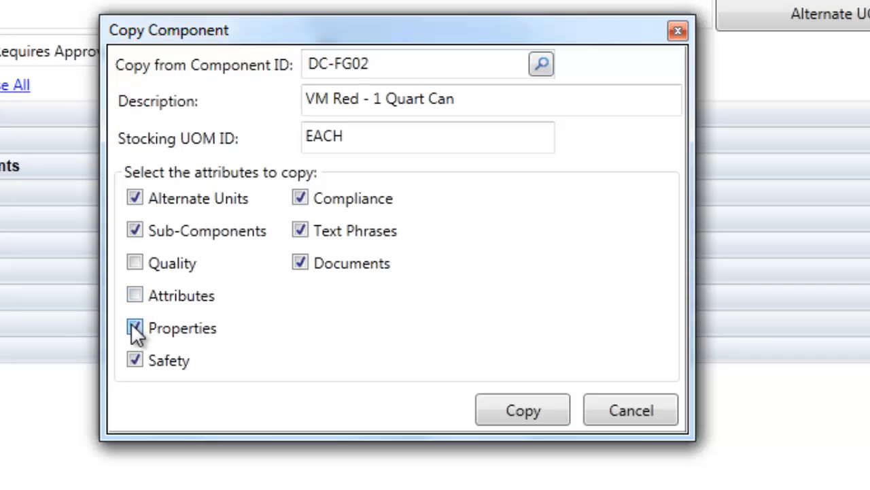
{"action": "left_click", "coordinate": [135, 328]}
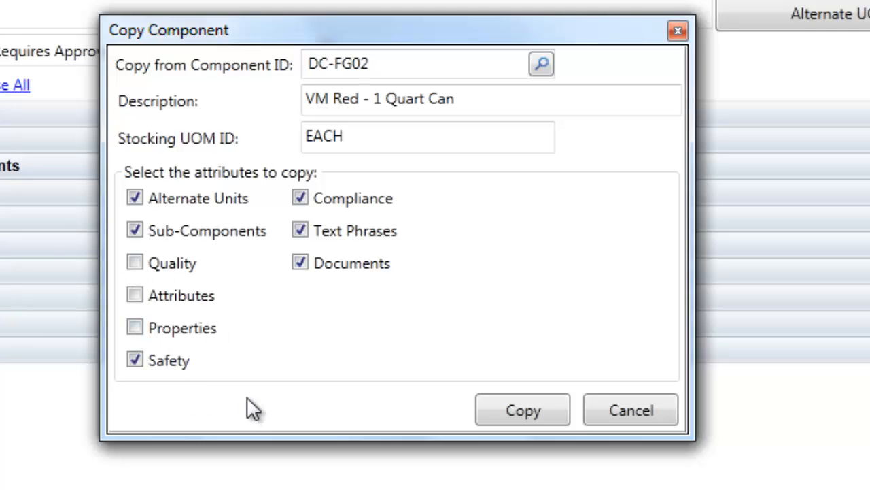
{"action": "left_click", "coordinate": [510, 411]}
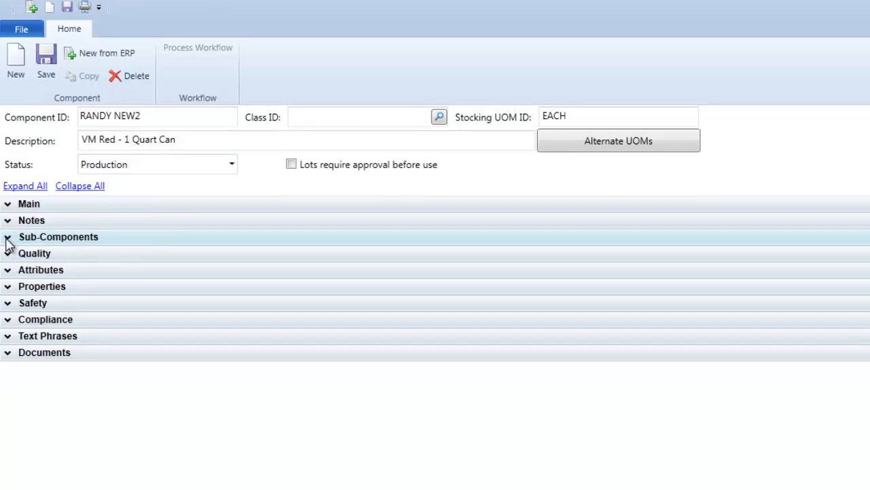
Examine the copied component's Sub-Components and Quality sections, collapsing each one after viewing it
{"action": "left_click", "coordinate": [8, 259]}
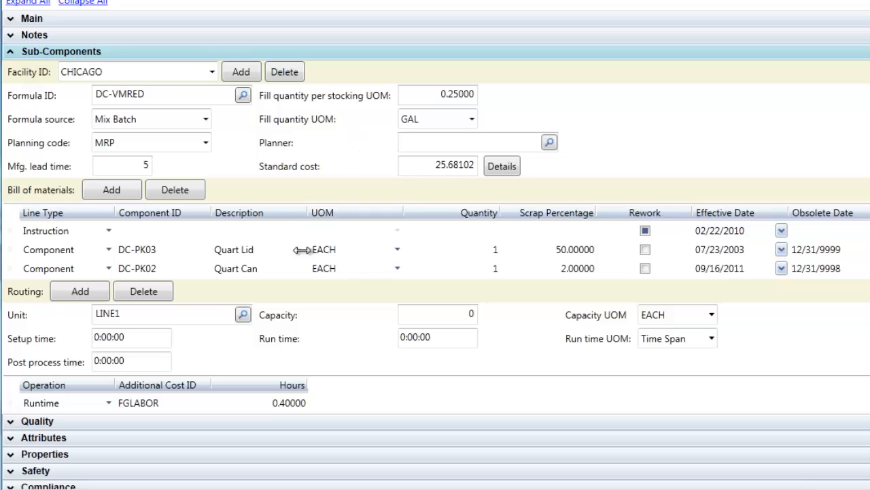
{"action": "left_click", "coordinate": [325, 253]}
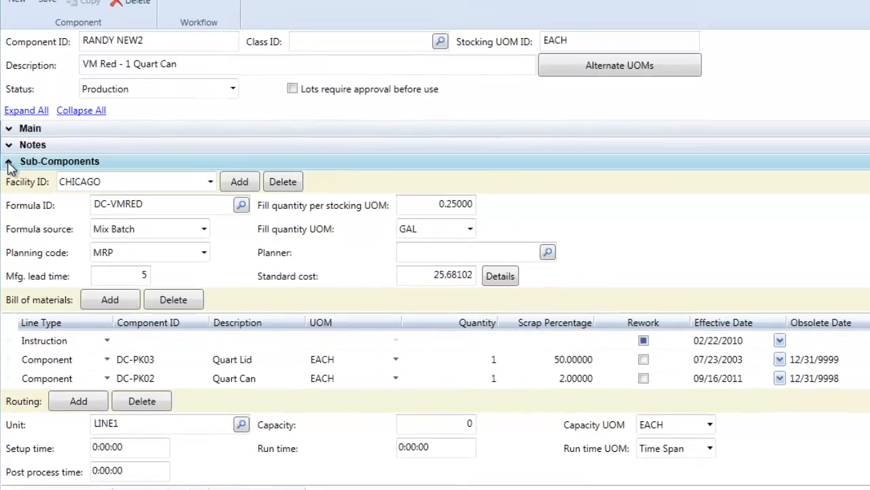
{"action": "left_click", "coordinate": [8, 162]}
{"action": "left_click", "coordinate": [8, 177]}
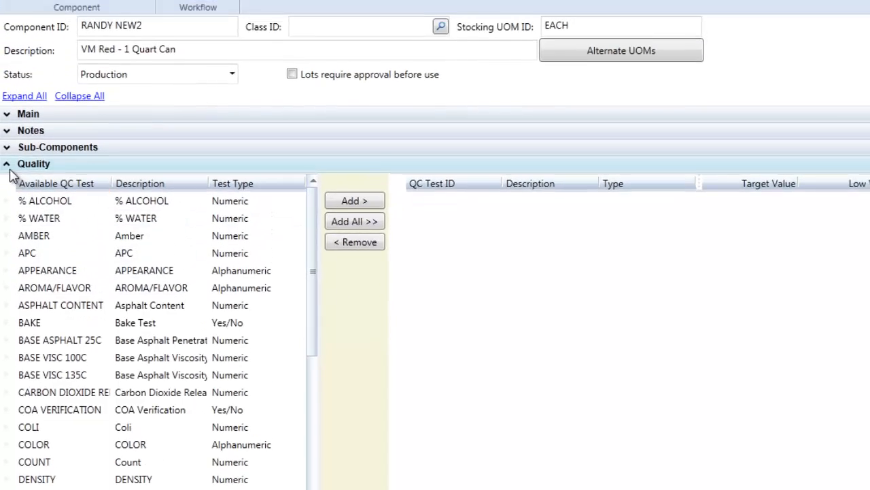
{"action": "left_click", "coordinate": [9, 167]}
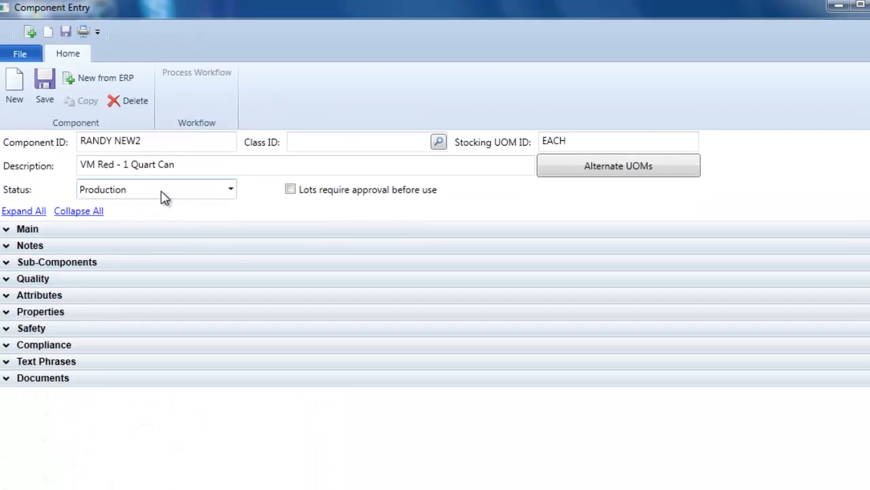
Review the status options for the copied component and choose Production
{"action": "left_click", "coordinate": [163, 193]}
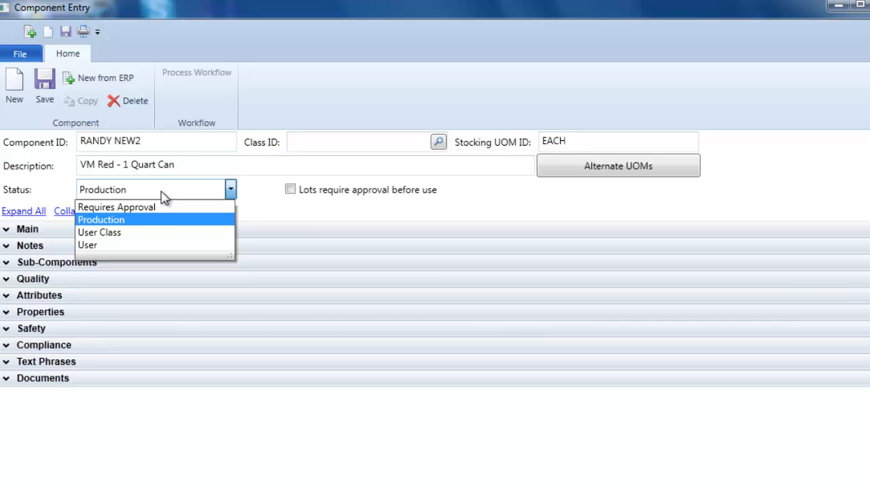
{"action": "left_click", "coordinate": [140, 222]}
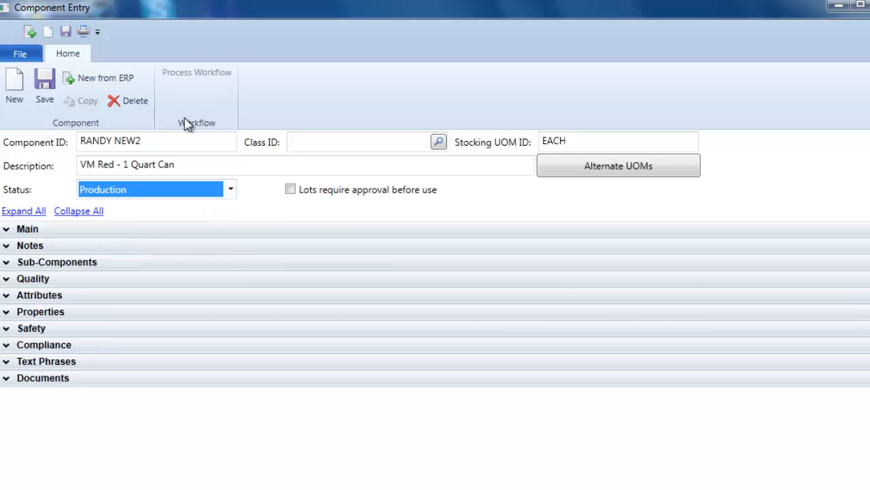